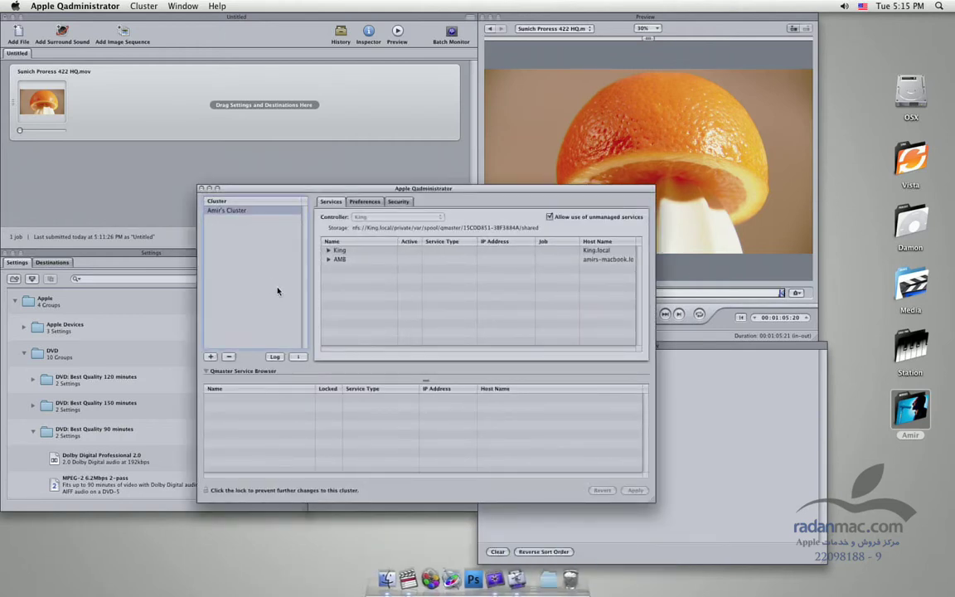
# Step: Minimize Qadministrator, view the Sunich Prores 422 HQ.mov job's attributes in Compressor, then switch to Final Cut Pro
pyautogui.click(209, 189)
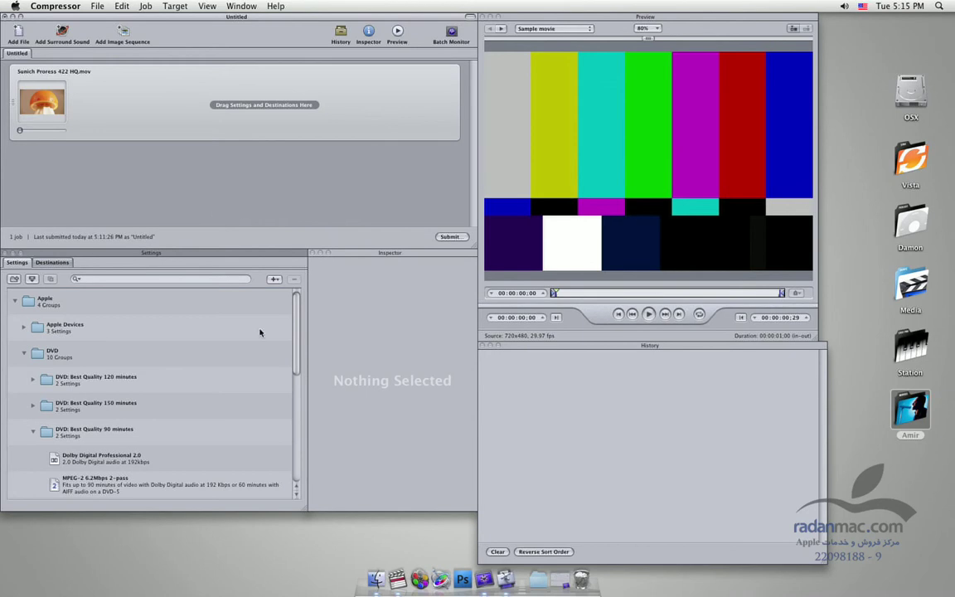
pyautogui.click(75, 101)
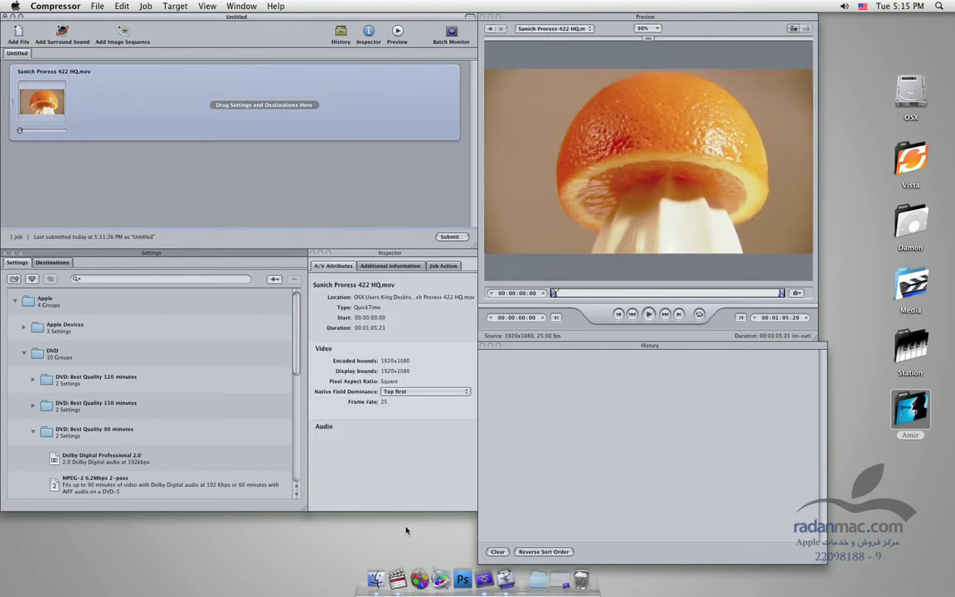
pyautogui.click(402, 576)
# Step: Confirm Final Cut Pro's Share options use Amir's Cluster, then close them without exporting
pyautogui.click(100, 6)
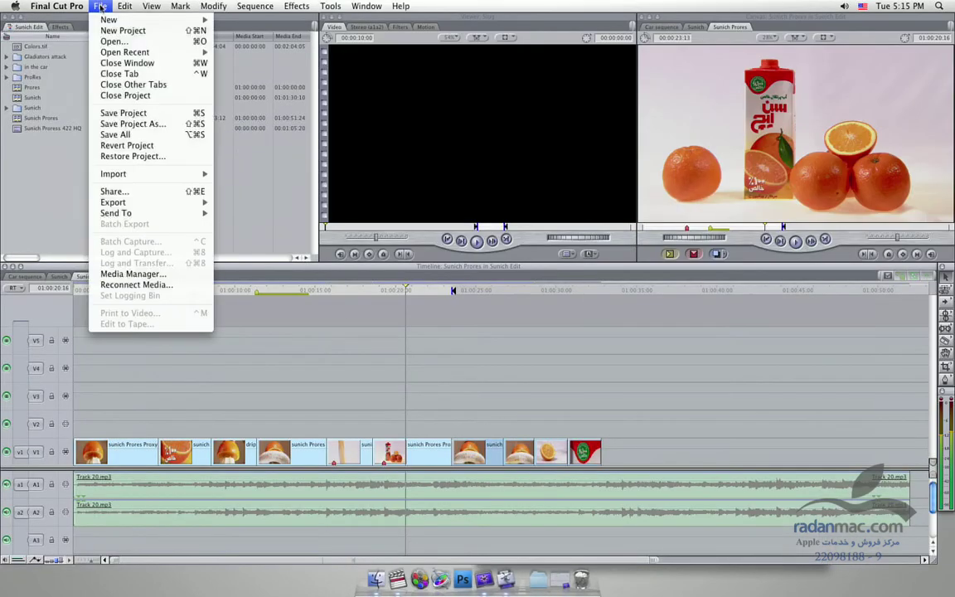
pyautogui.moveTo(166, 213)
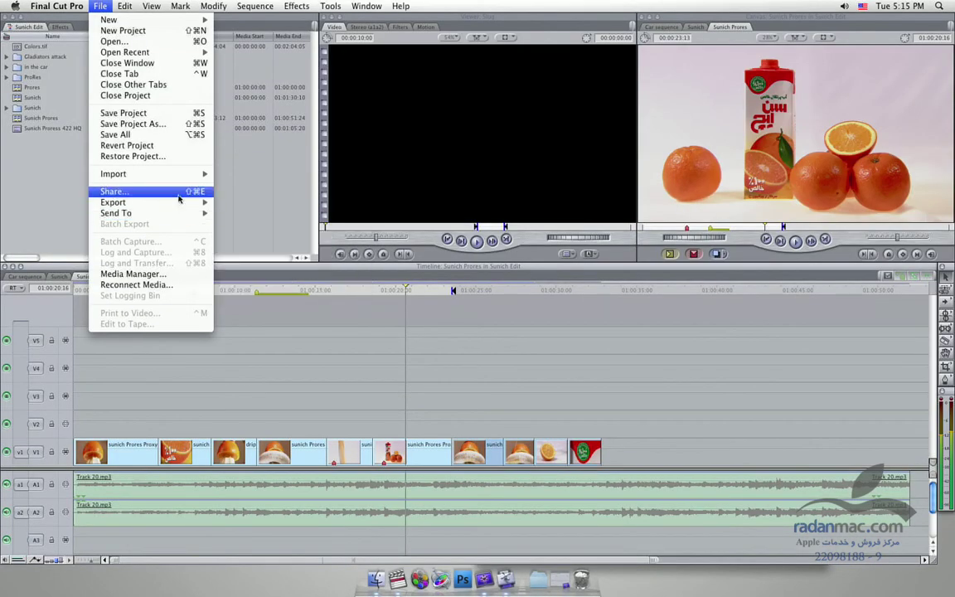
pyautogui.click(125, 192)
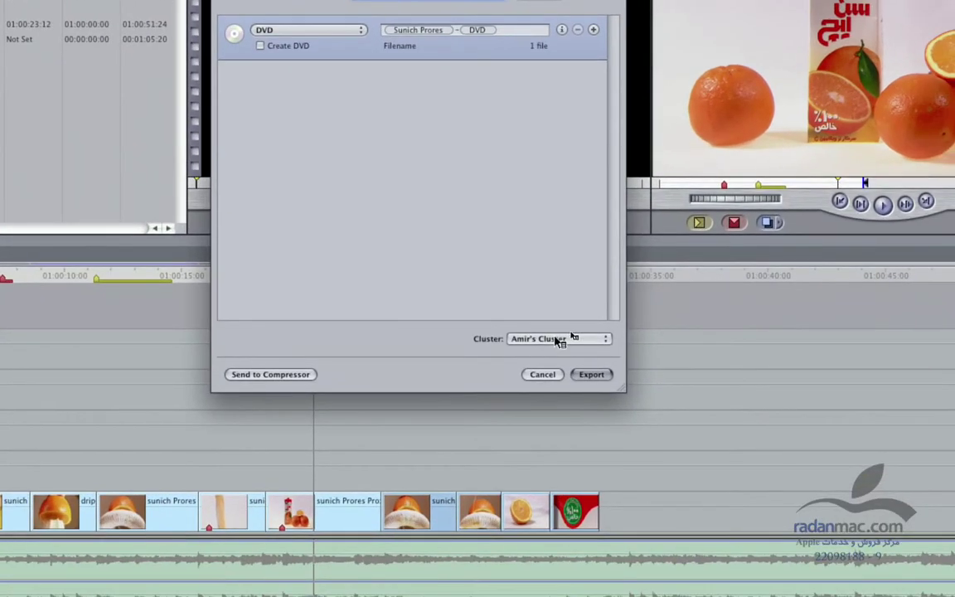
pyautogui.click(557, 340)
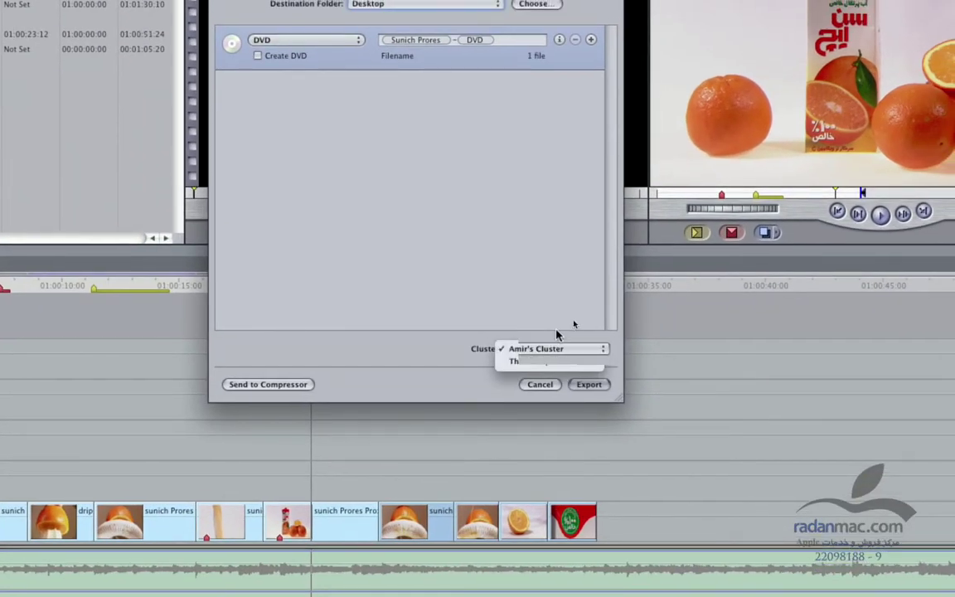
pyautogui.click(557, 339)
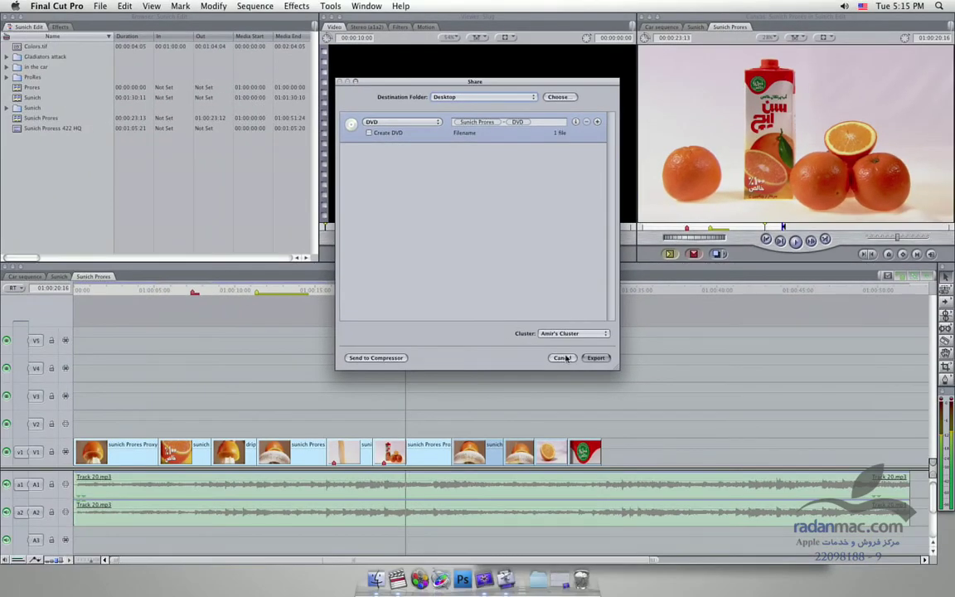
pyautogui.click(595, 358)
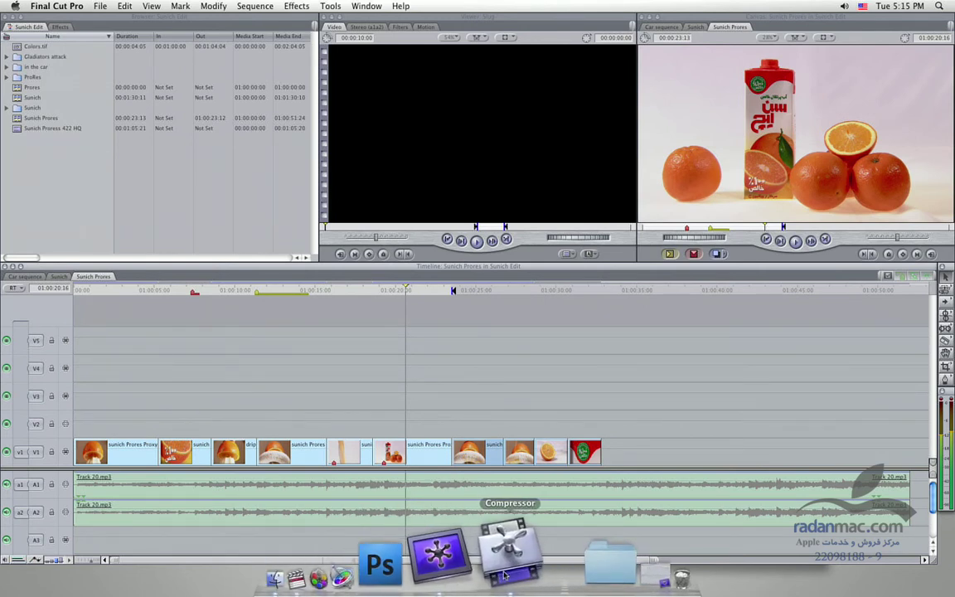
# Step: Apply the MPEG-2 6.2Mbps 2-pass setting to the Sunich Prores 422 HQ.mov job in Compressor
pyautogui.click(505, 572)
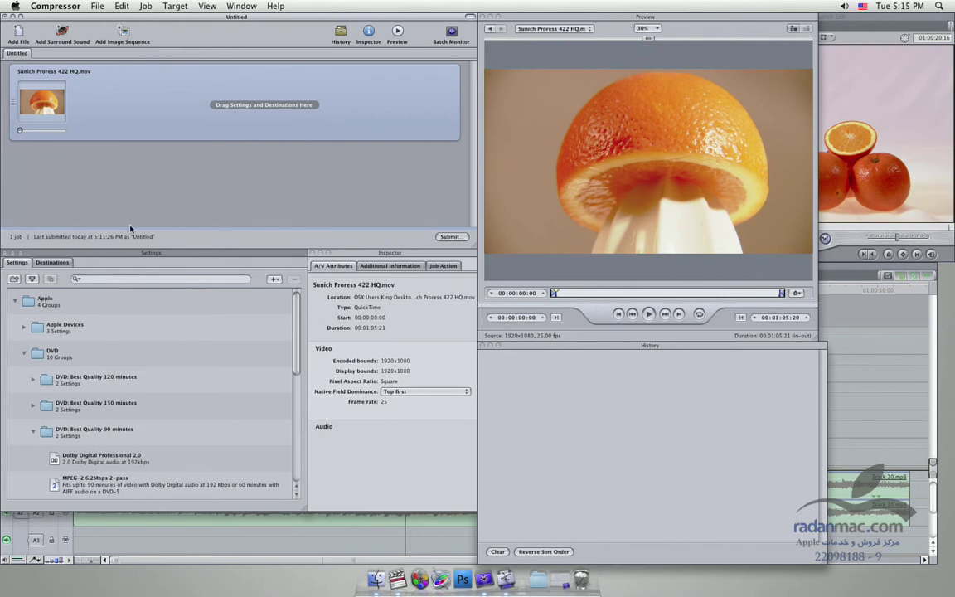
pyautogui.moveTo(56, 486)
pyautogui.mouseDown()
pyautogui.moveTo(220, 141)
pyautogui.moveTo(221, 104)
pyautogui.mouseUp()
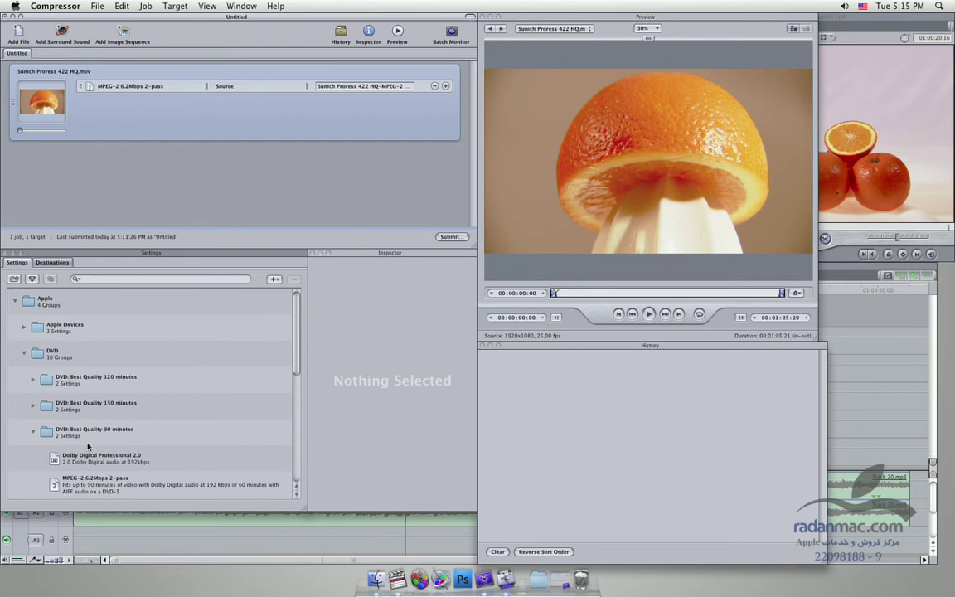
pyautogui.click(149, 87)
# Step: Open the Submit sheet and switch the cluster between This Computer and Amir's Cluster at High priority
pyautogui.click(451, 237)
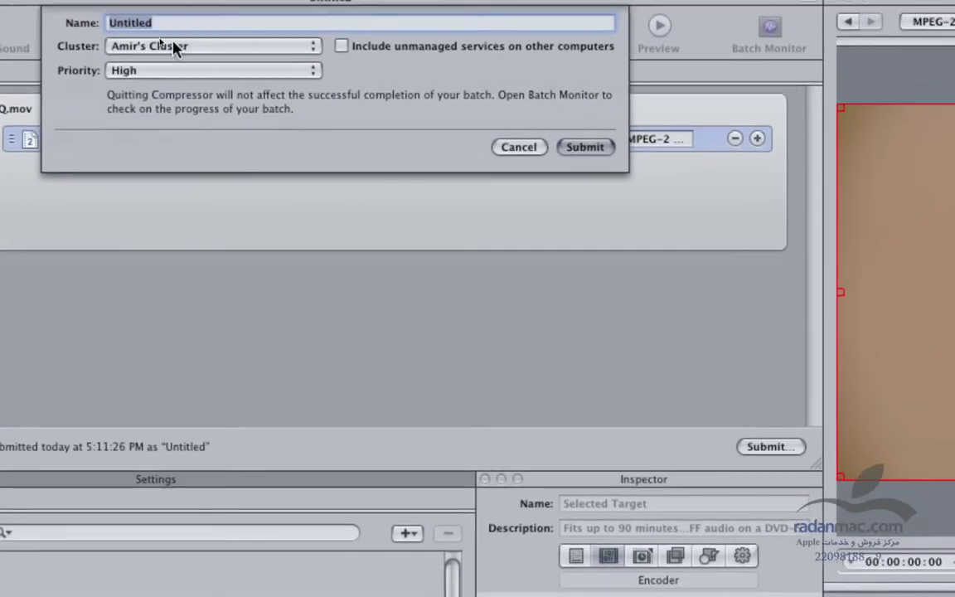
pyautogui.click(170, 41)
pyautogui.click(173, 55)
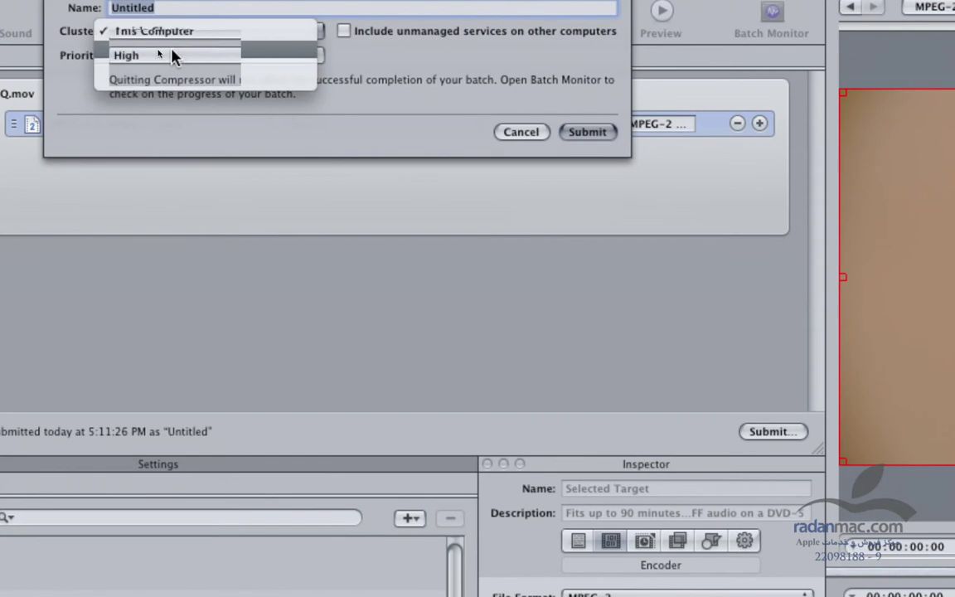
pyautogui.click(177, 45)
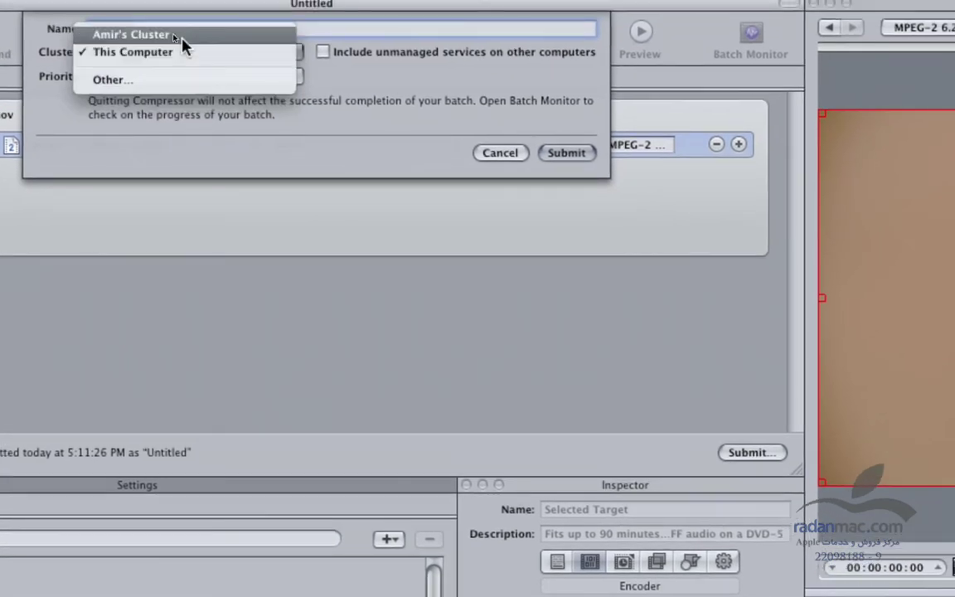
pyautogui.click(175, 37)
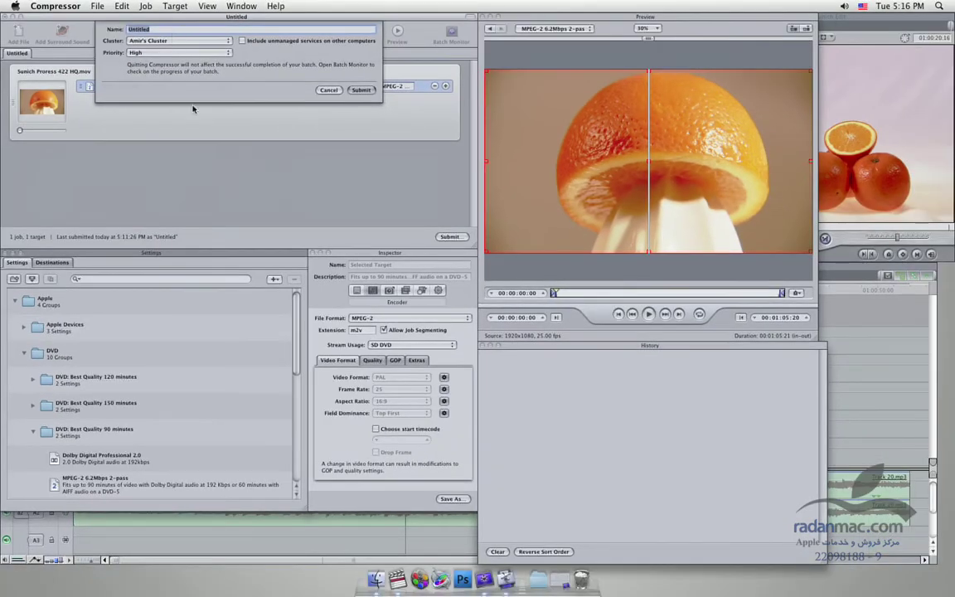
# Step: Check the Apple Qmaster sharing pane in System Preferences, then quit back to Compressor
pyautogui.click(14, 6)
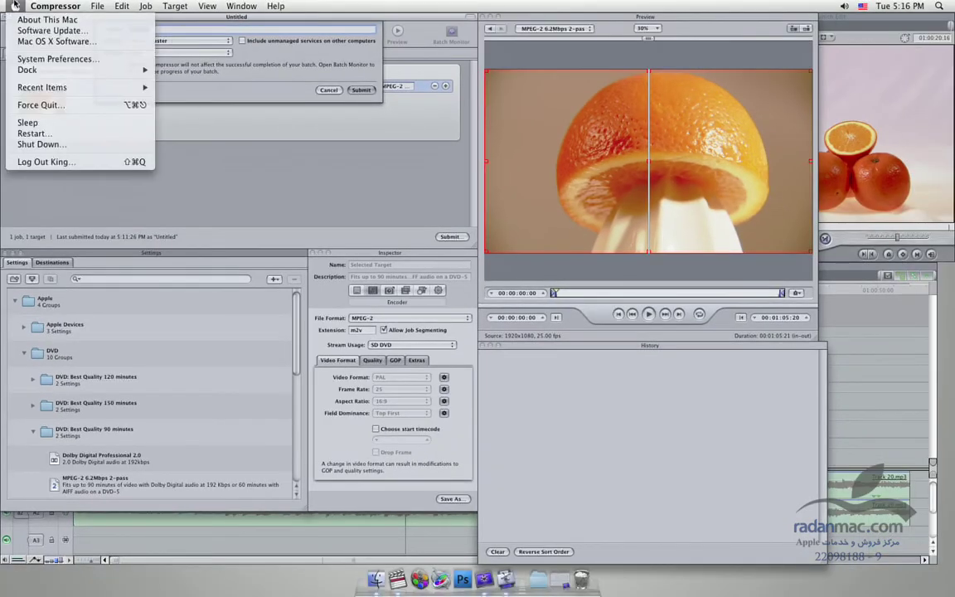
pyautogui.click(33, 57)
pyautogui.click(202, 430)
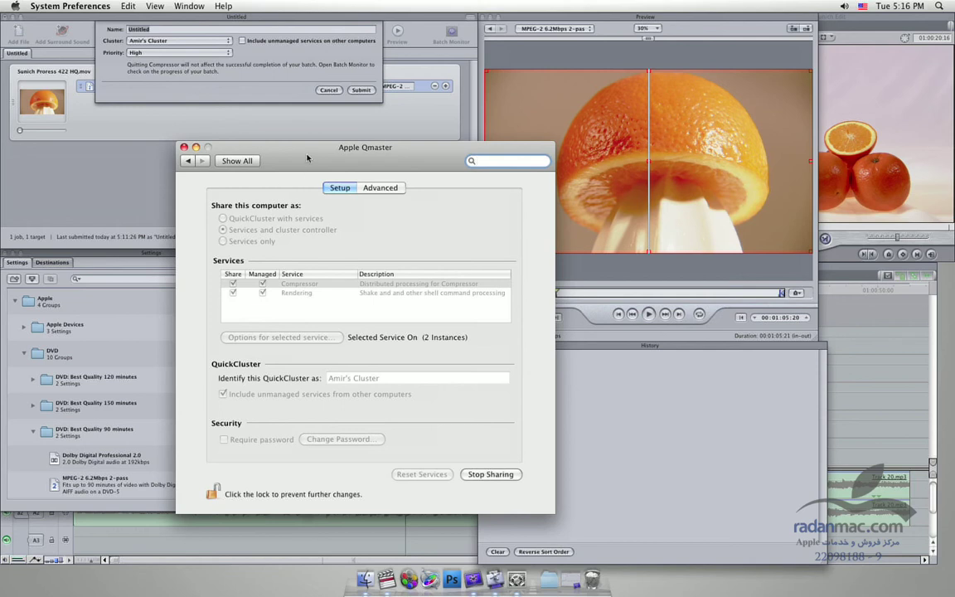
pyautogui.moveTo(278, 144); pyautogui.dragTo(321, 168)
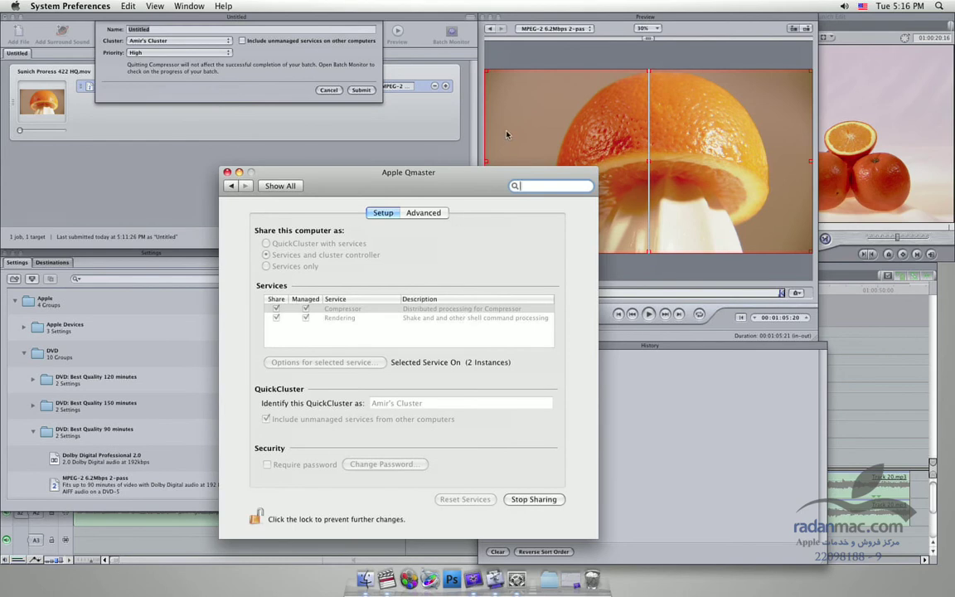
pyautogui.press('super+q')
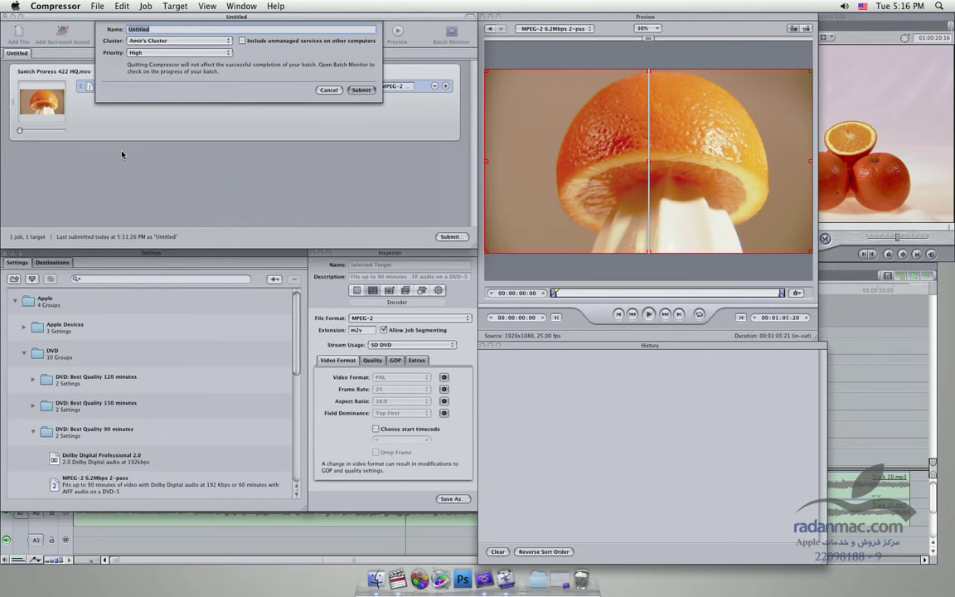
# Step: Try searching for other clusters, cancel the search, and choose the shared cluster instead
pyautogui.click(184, 42)
pyautogui.click(170, 58)
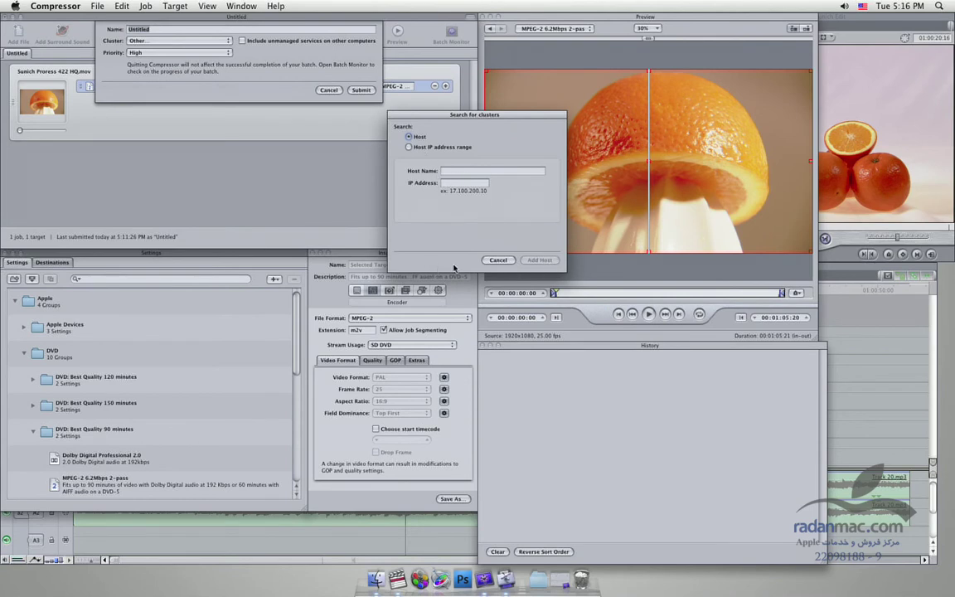
pyautogui.click(493, 261)
pyautogui.click(172, 41)
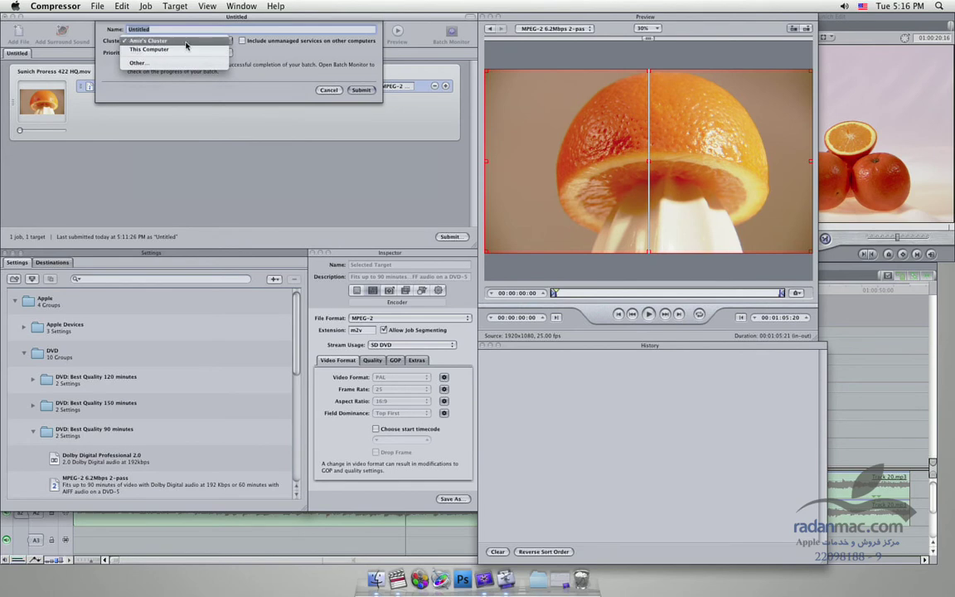
pyautogui.click(185, 41)
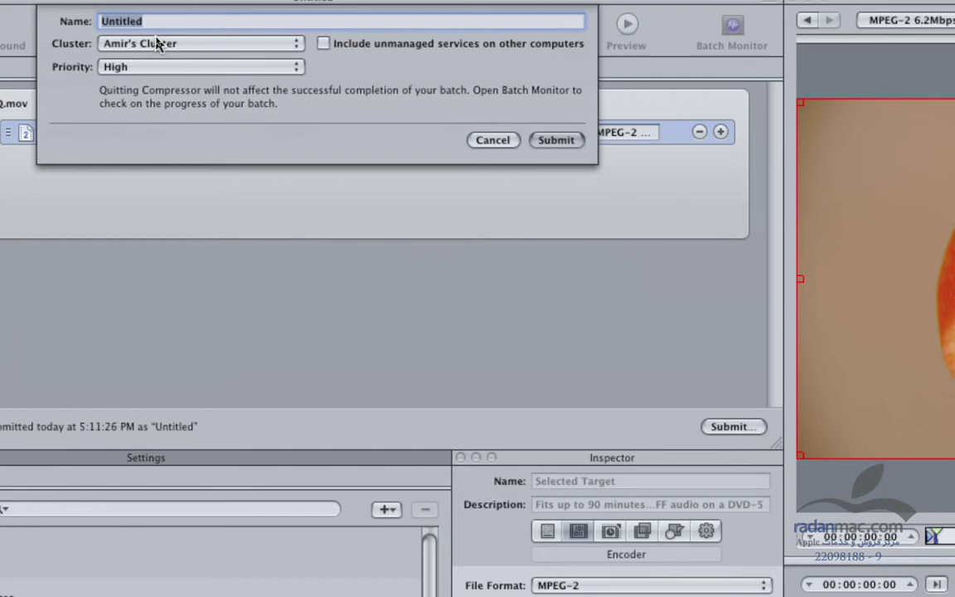
# Step: Submit the batch at High priority and expand it in History to show the .m2v output
pyautogui.click(158, 43)
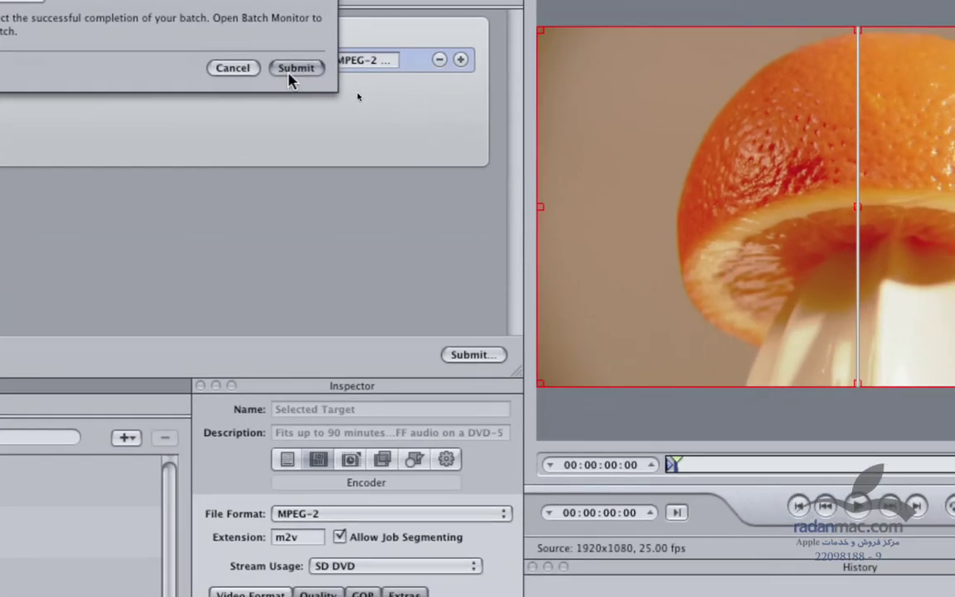
pyautogui.click(290, 72)
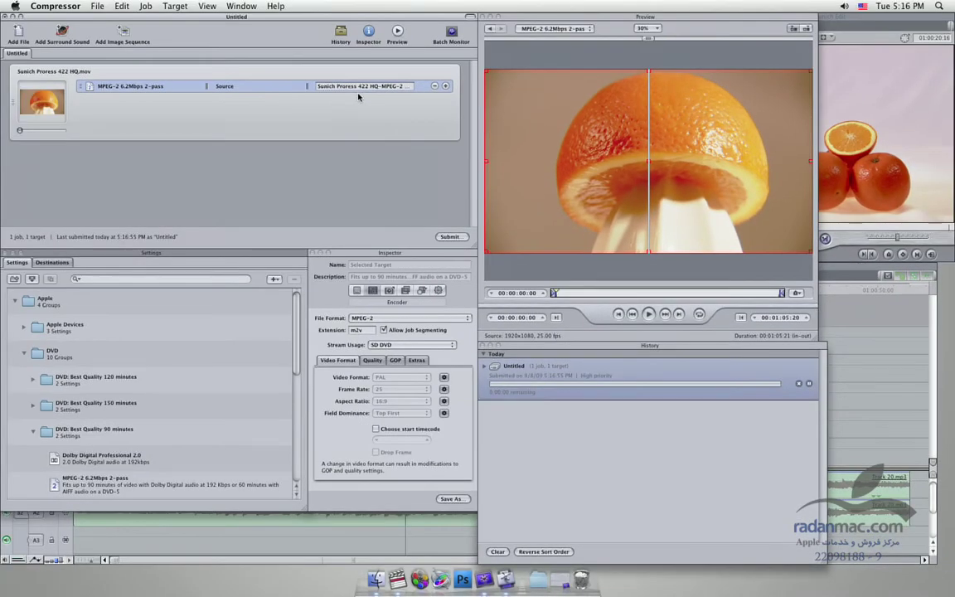
pyautogui.click(484, 367)
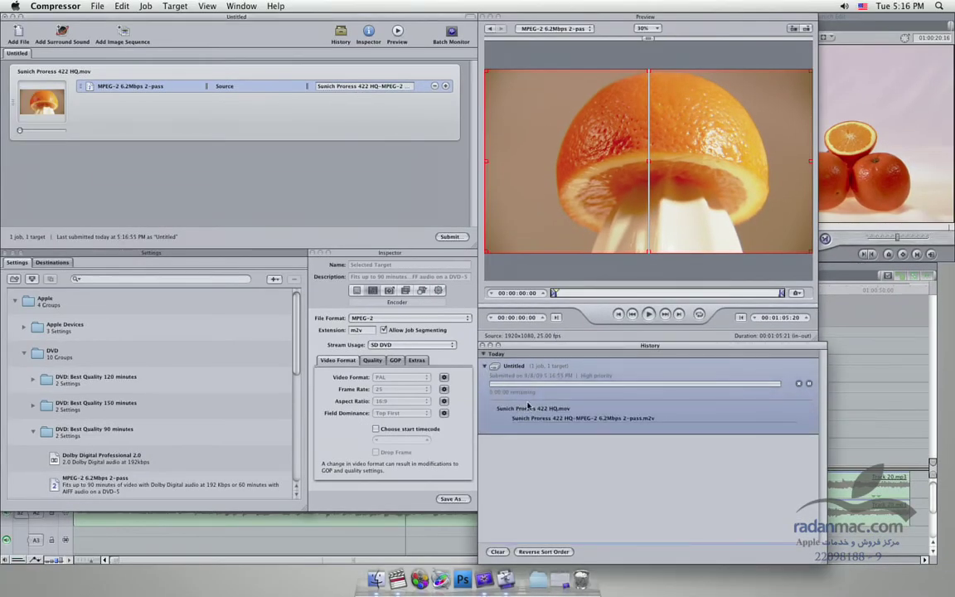
# Step: Open Batch Monitor, select Amir's Cluster, and expand the Untitled batch
pyautogui.click(451, 33)
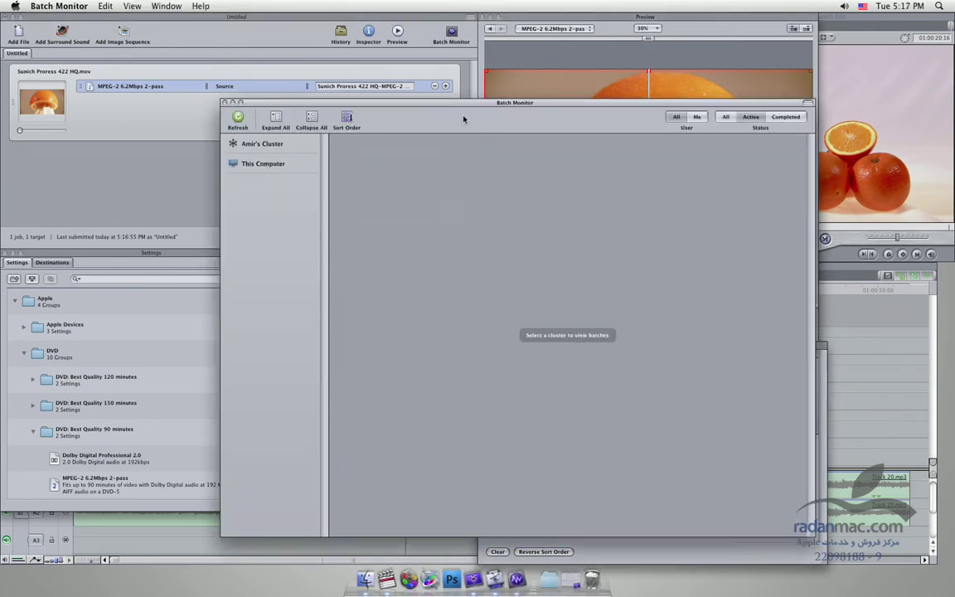
pyautogui.moveTo(469, 102); pyautogui.dragTo(407, 103)
pyautogui.click(211, 145)
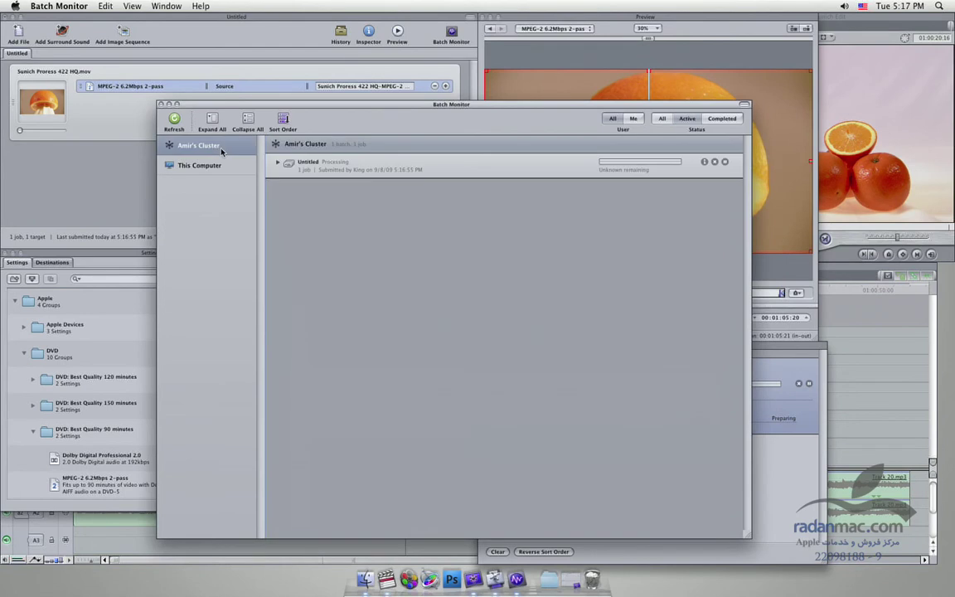
pyautogui.click(279, 163)
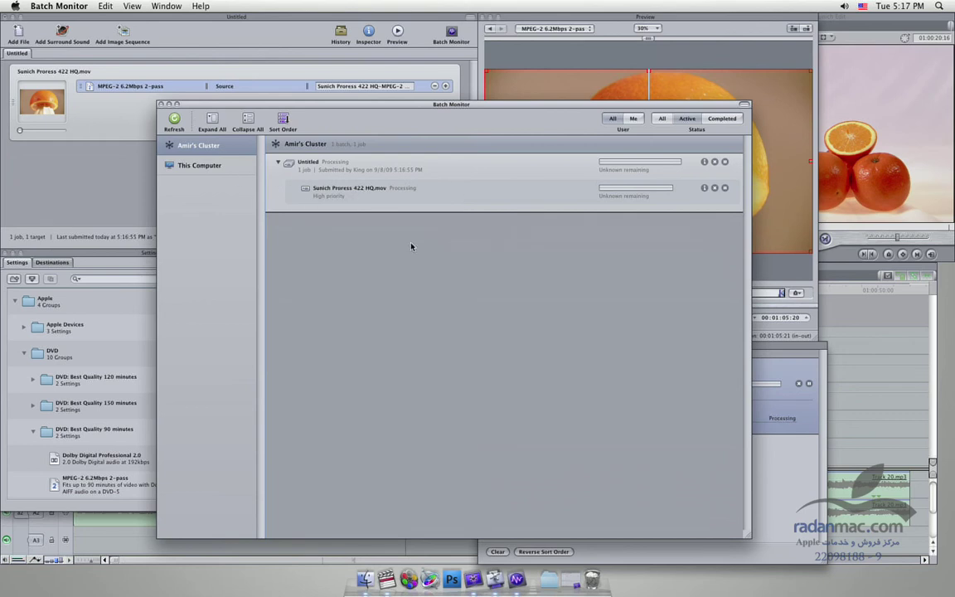
# Step: Expand the job and m2v target to show its eight segments processing on two hosts
pyautogui.moveTo(260, 142); pyautogui.dragTo(310, 141)
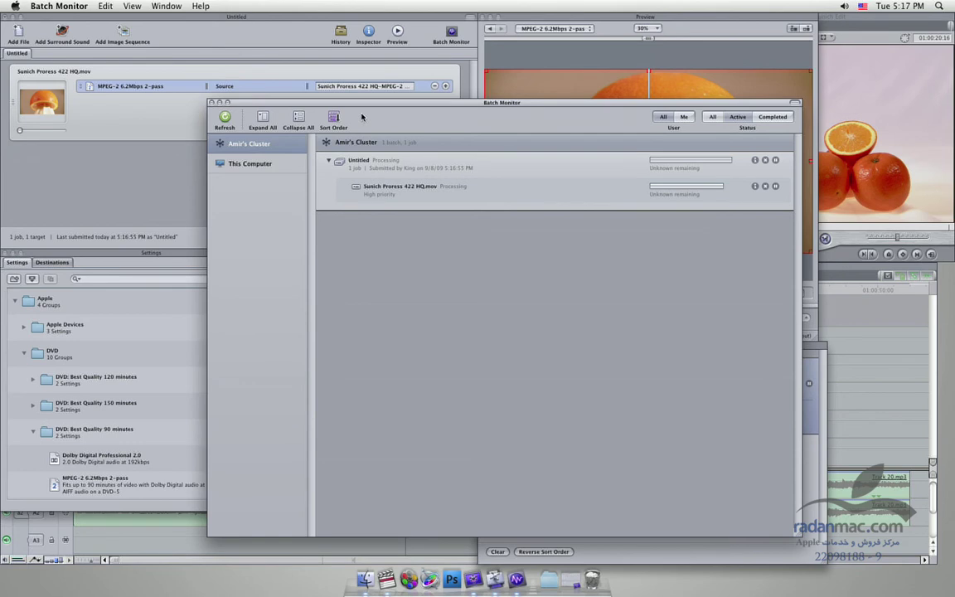
pyautogui.moveTo(363, 108); pyautogui.dragTo(467, 115)
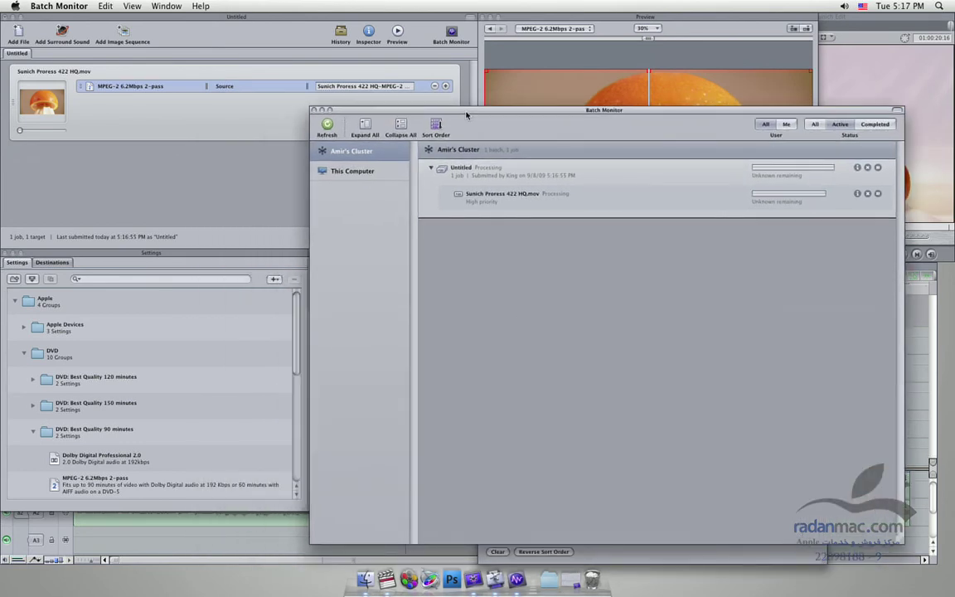
pyautogui.click(430, 168)
pyautogui.click(430, 168)
pyautogui.click(447, 196)
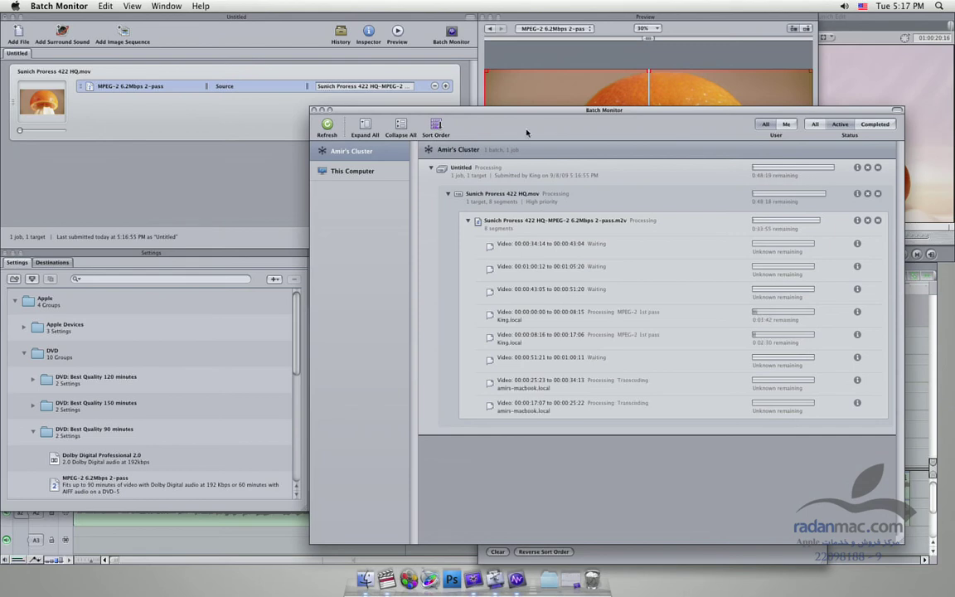
pyautogui.moveTo(530, 114); pyautogui.dragTo(419, 109)
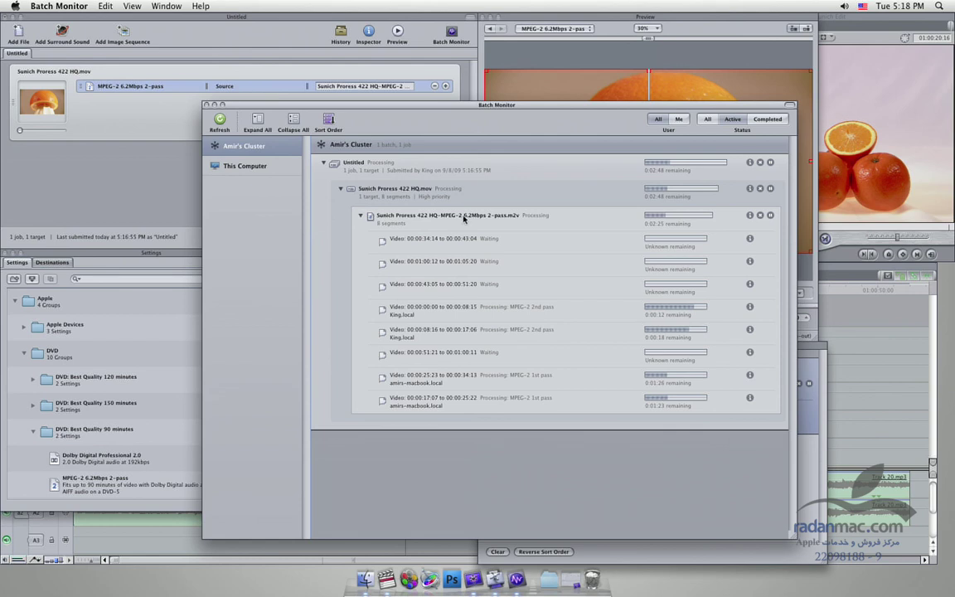
# Step: Bring Final Cut Pro's Sunich Prores timeline back to the front while the encode continues
pyautogui.click(845, 282)
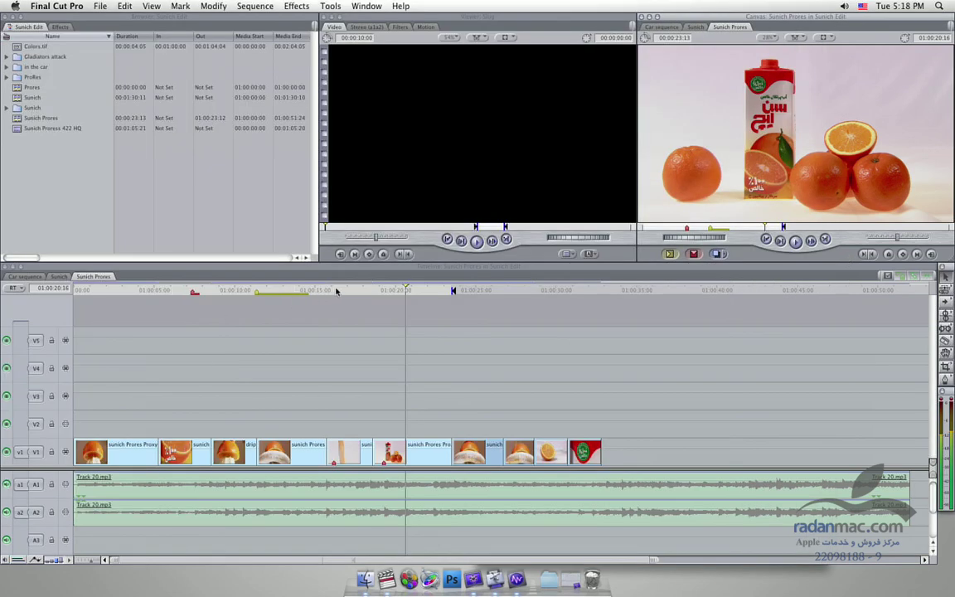